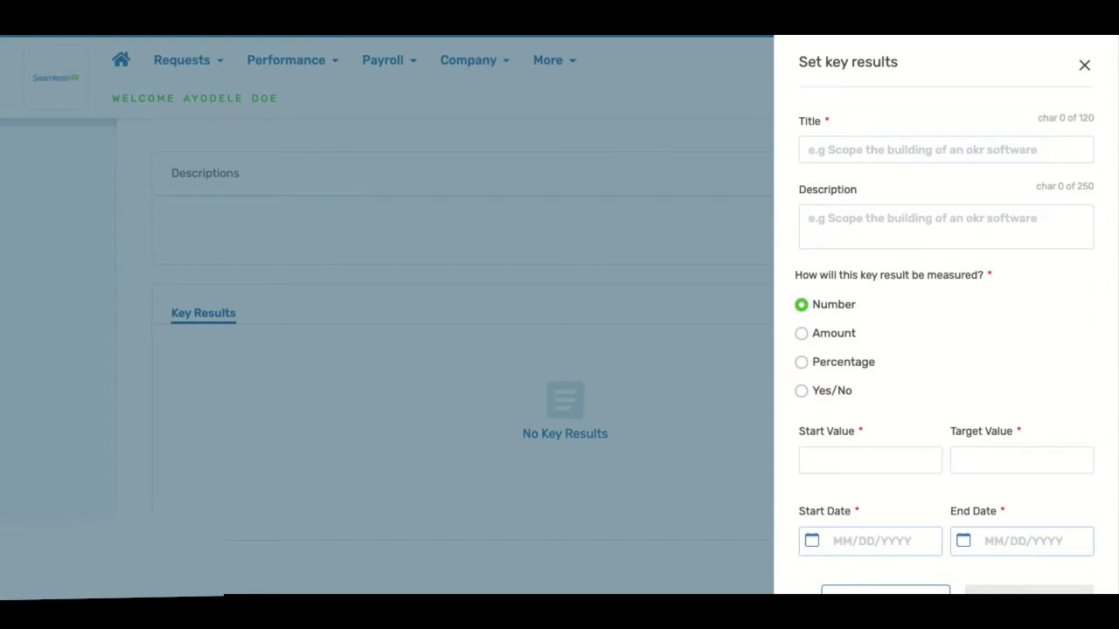
# Begin the title of the new key result with "N"
pyautogui.click(944, 150)
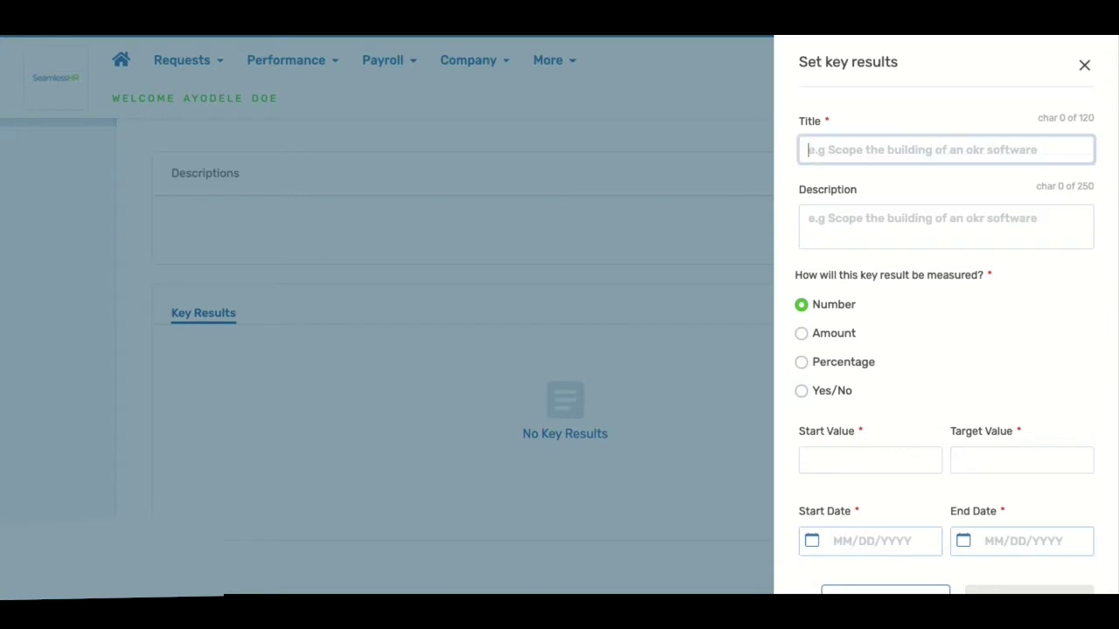
pyautogui.write('N')
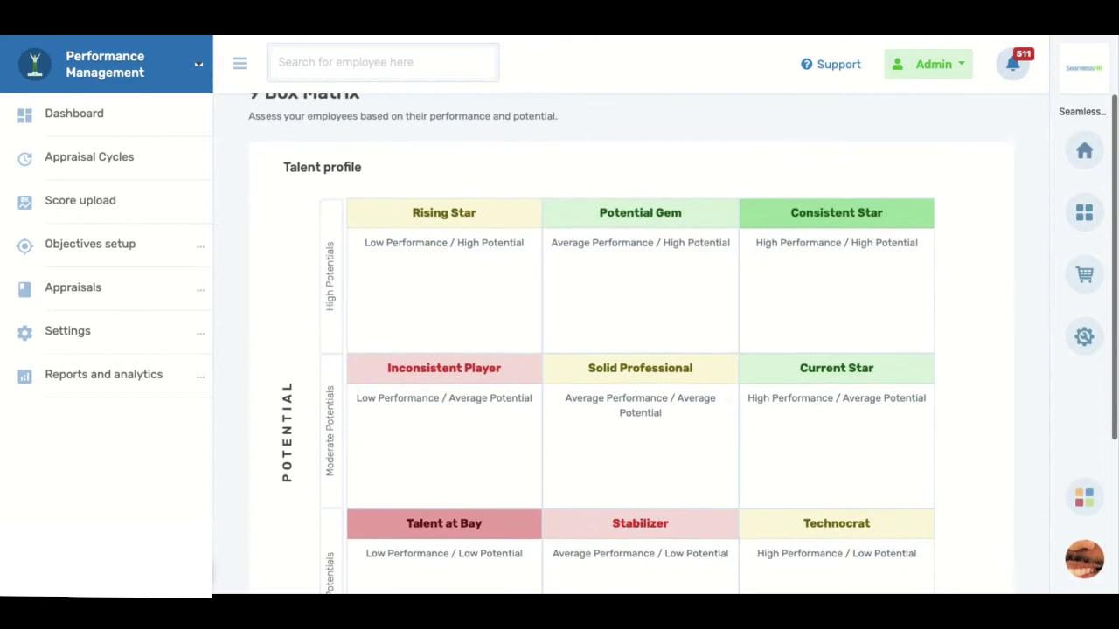
# Examine the 9 Box Matrix talent profile across its performance and potential categories
pyautogui.scroll(-1, 640, 349)
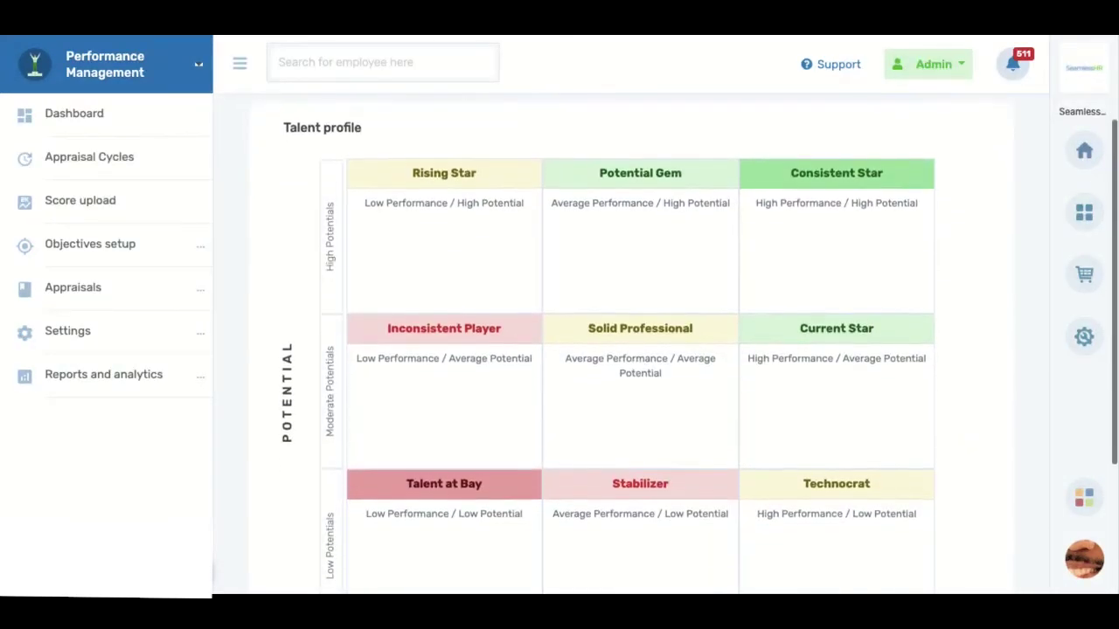
pyautogui.scroll(-1, 640, 350)
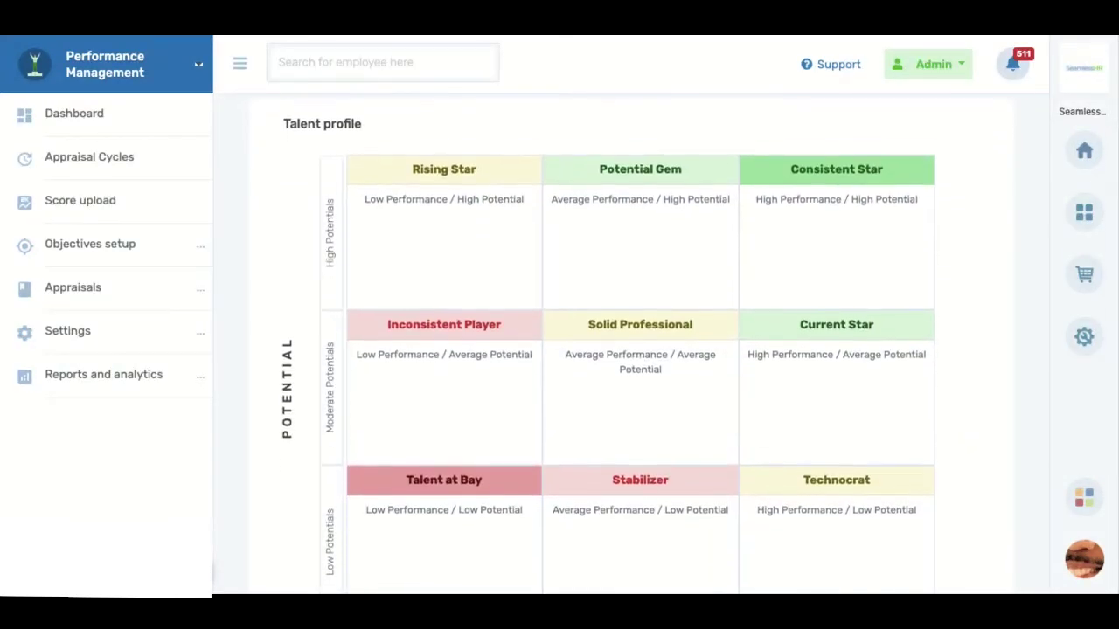
pyautogui.scroll(-1, 639, 349)
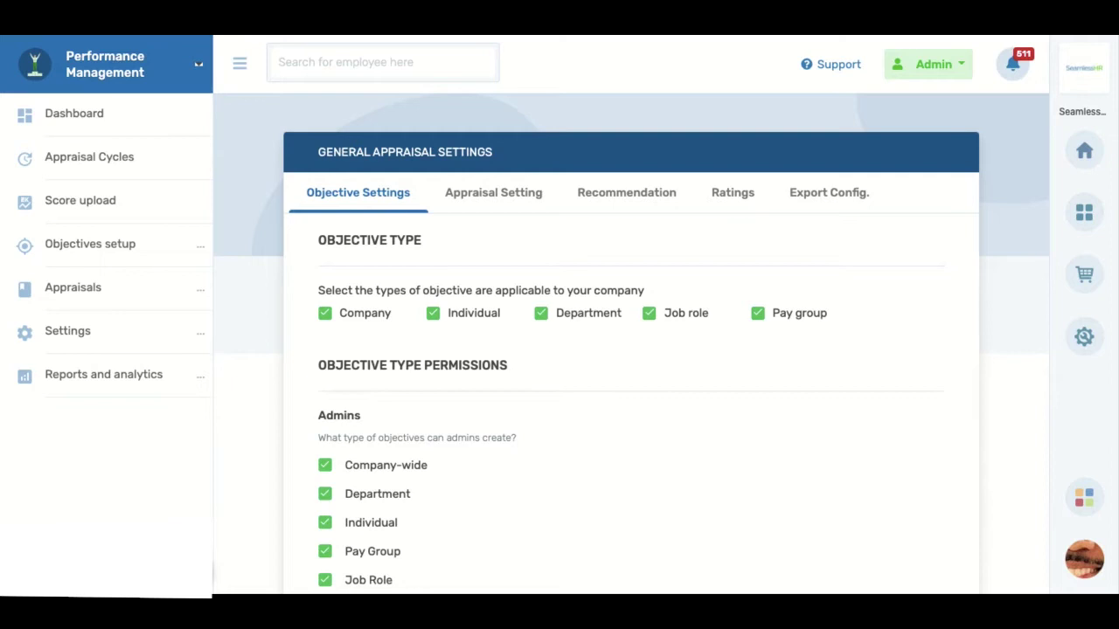
# Review the objective type permissions, then the general appraisal settings and the available appraisal workflows
pyautogui.scroll(-3, 631, 341)
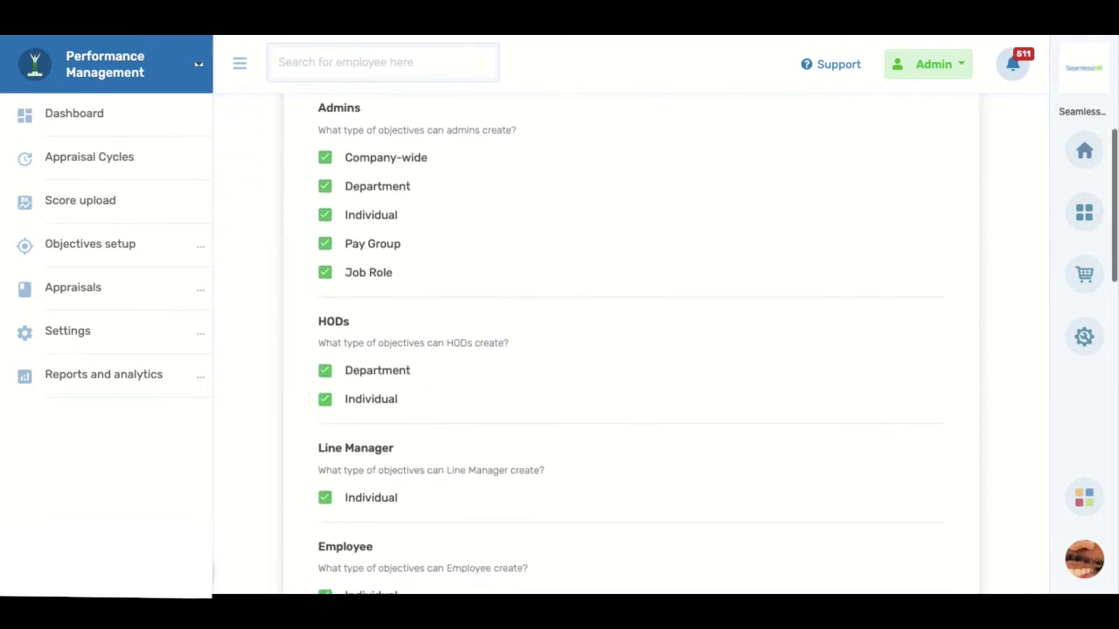
pyautogui.scroll(5, 631, 341)
pyautogui.click(490, 222)
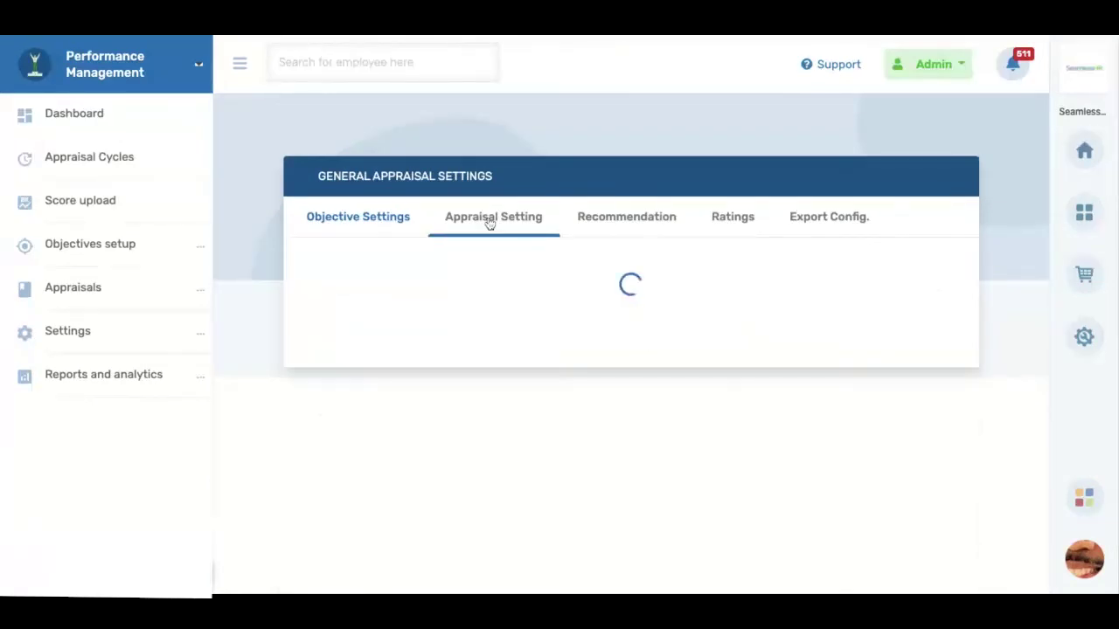
pyautogui.scroll(-7, 463, 455)
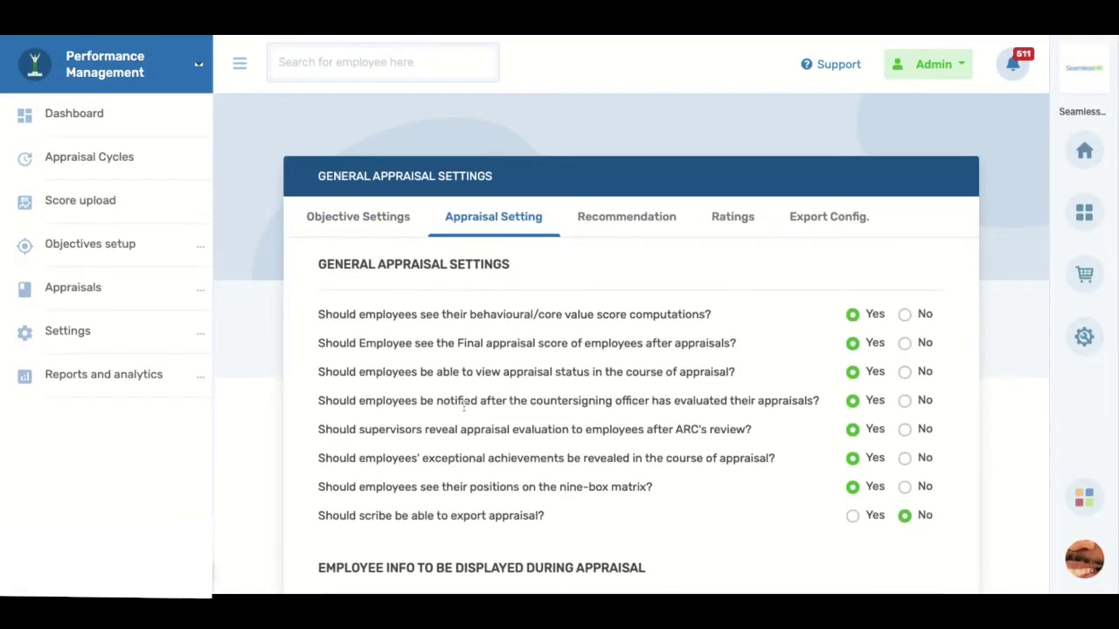
pyautogui.scroll(-1, 463, 408)
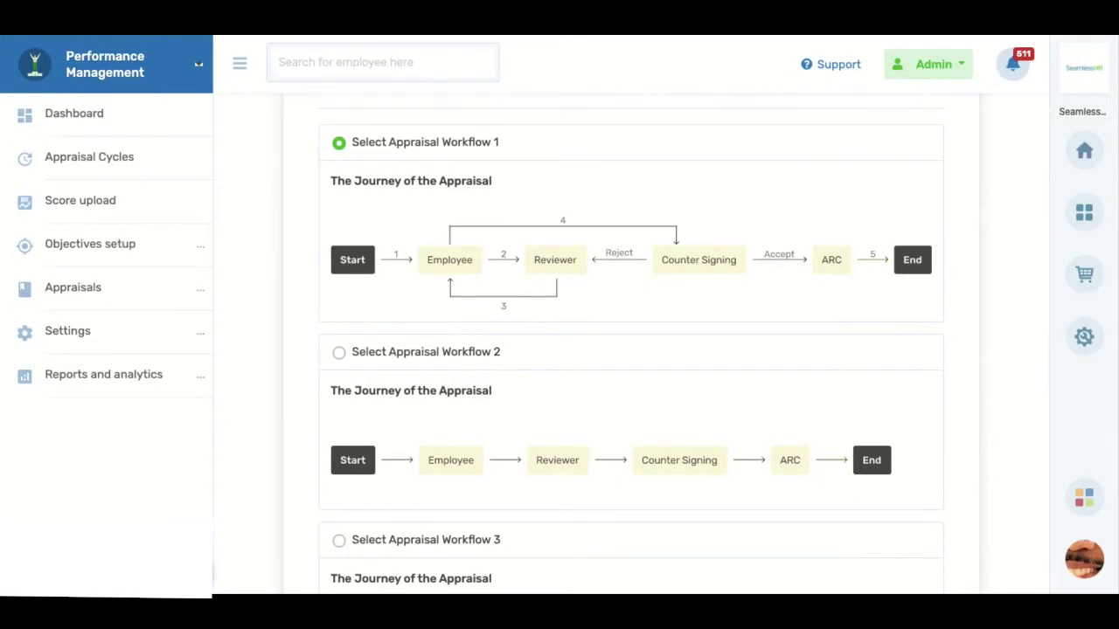
pyautogui.scroll(1, 631, 342)
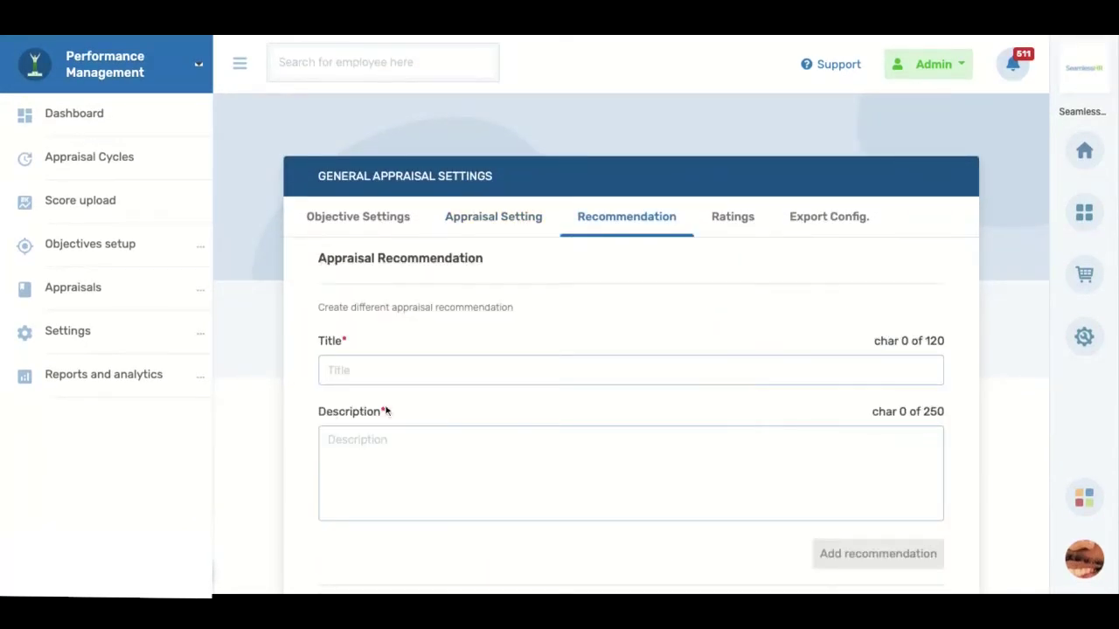
# Review the appraisal recommendation and rating tag settings, including the existing entries in both lists
pyautogui.scroll(-2, 385, 410)
pyautogui.scroll(1, 385, 410)
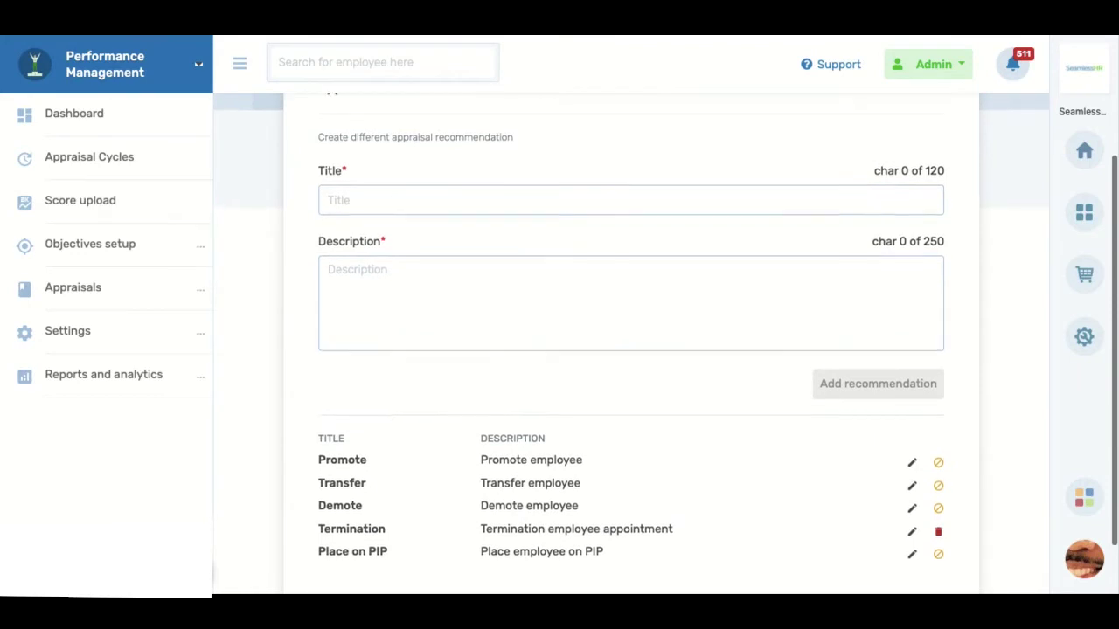
pyautogui.scroll(3, 270, 516)
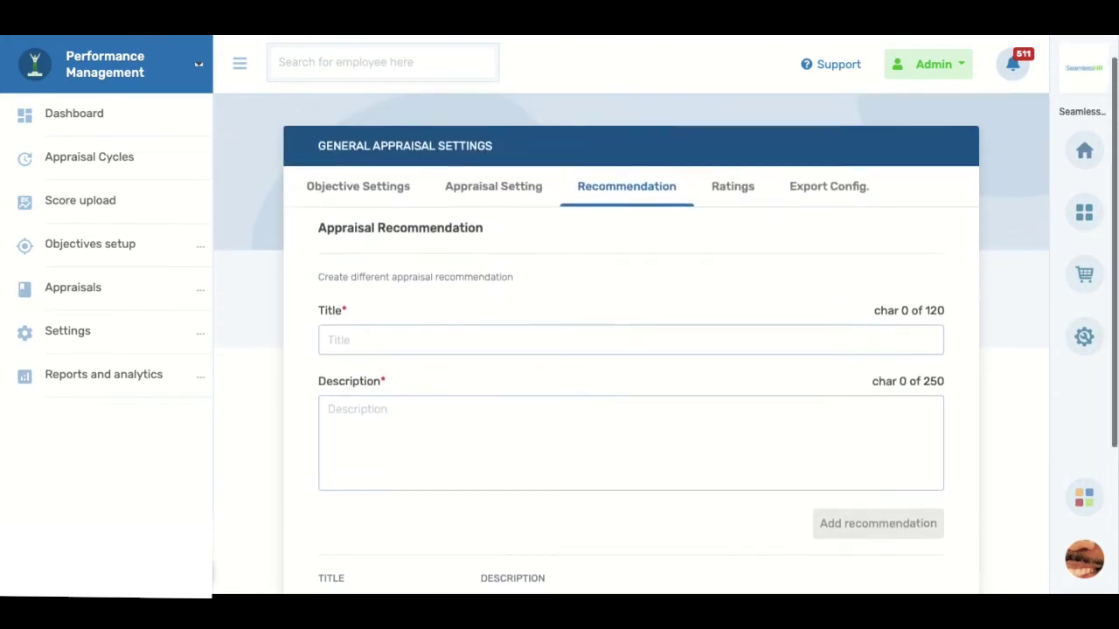
pyautogui.scroll(-2, 270, 516)
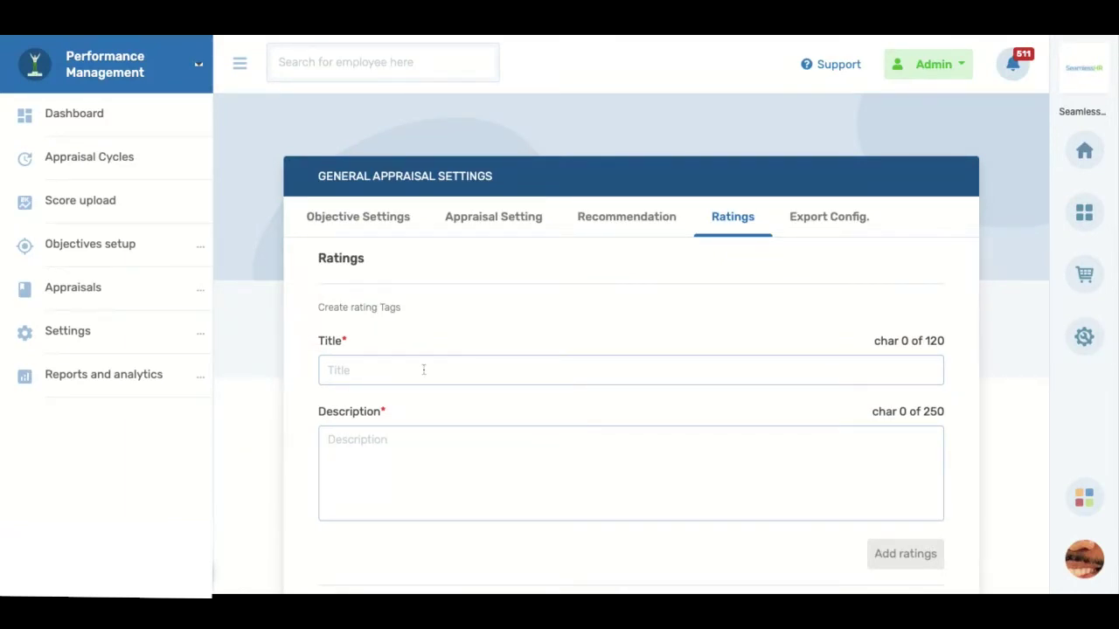
pyautogui.scroll(-2, 427, 372)
pyautogui.scroll(-2, 428, 373)
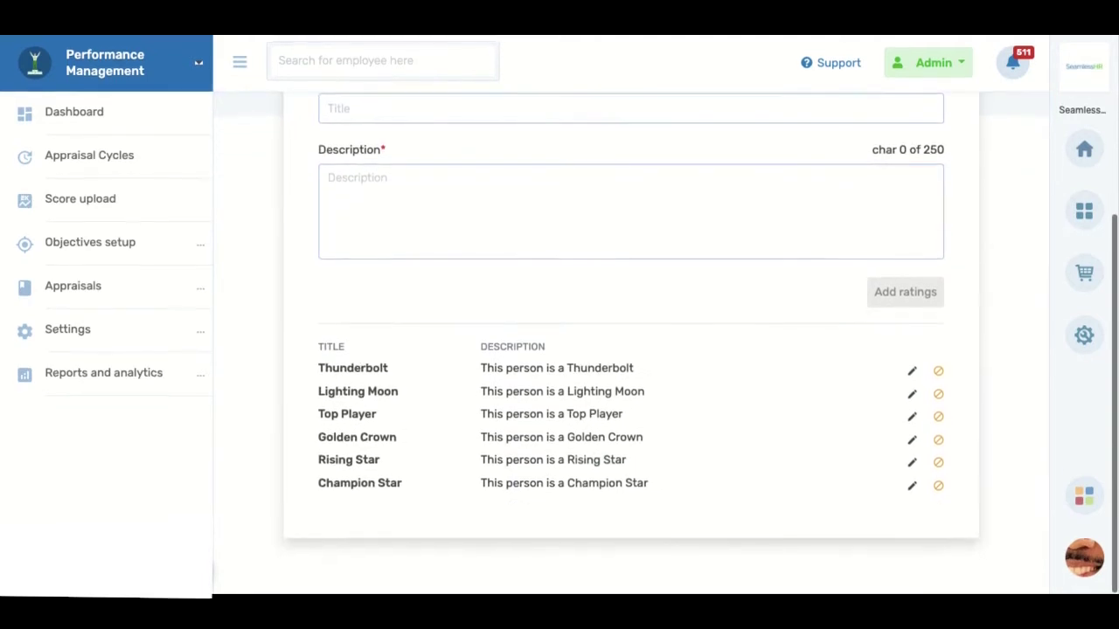
pyautogui.scroll(1, 631, 350)
pyautogui.scroll(3, 631, 350)
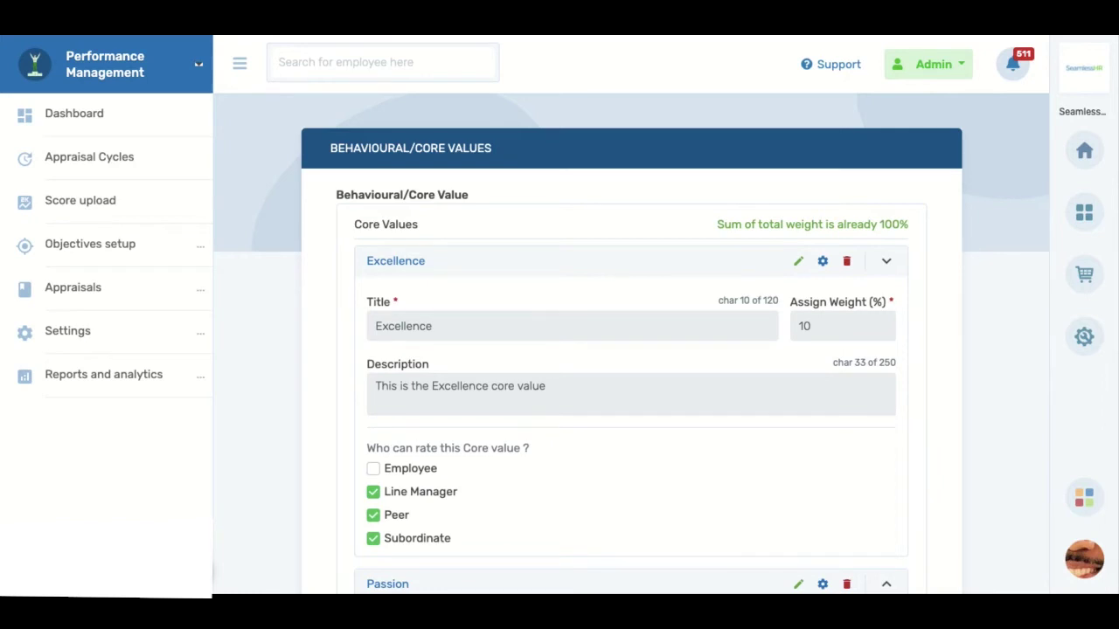
# Examine the behavioural/core values with their weights and who can rate them
pyautogui.scroll(-5, 332, 460)
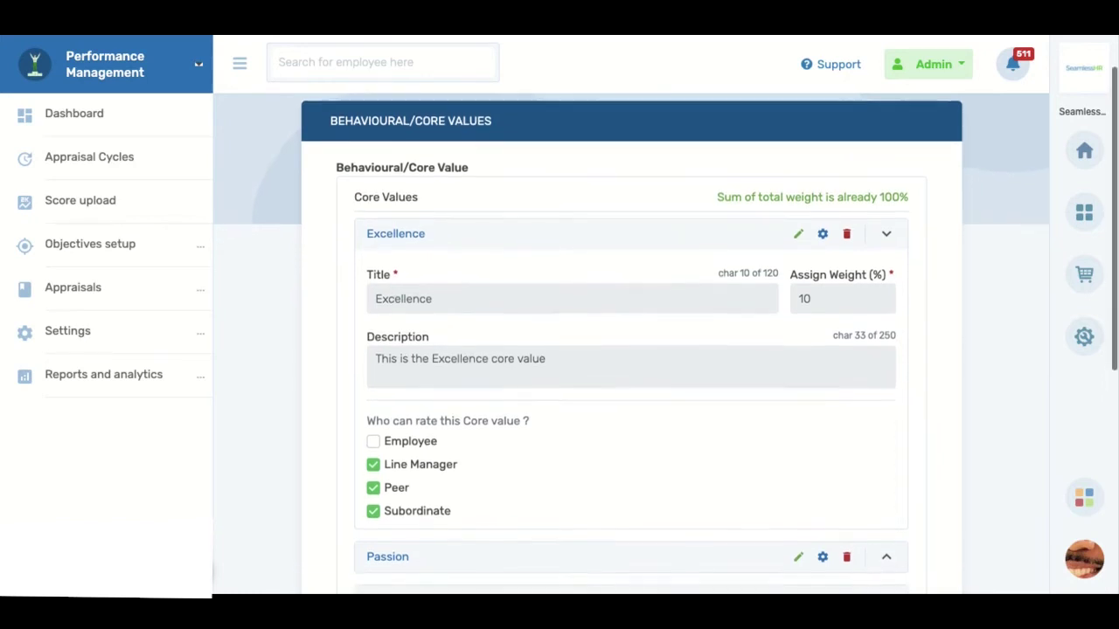
pyautogui.scroll(4, 332, 460)
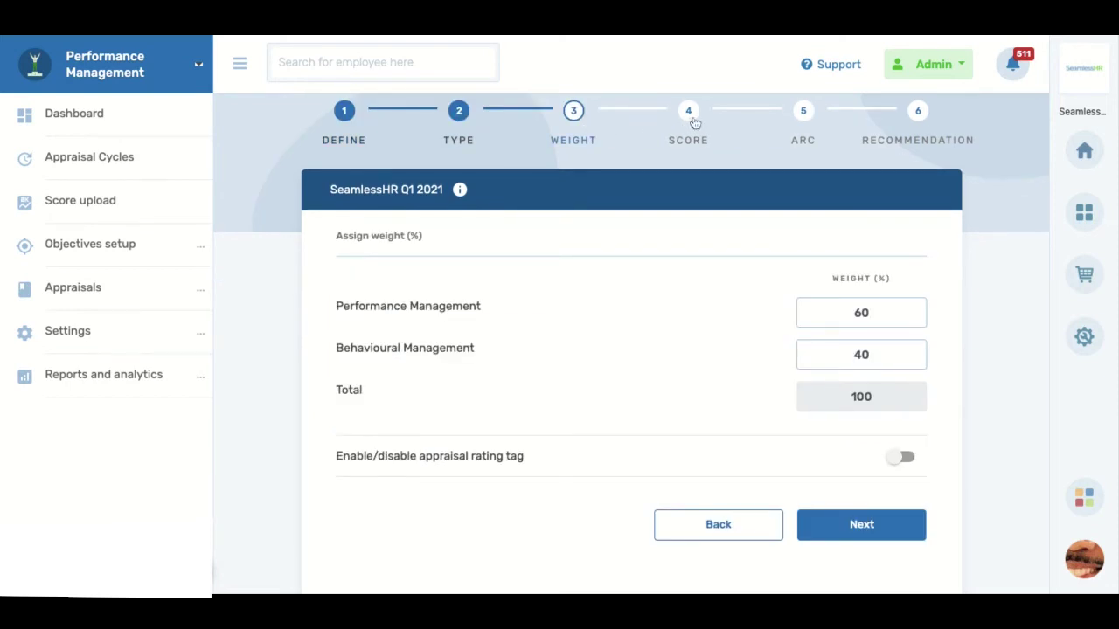
# Move through the SeamlessHR Q1 2021 cycle setup and add an employee with an ARC role to the appraisal review committee
pyautogui.click(690, 118)
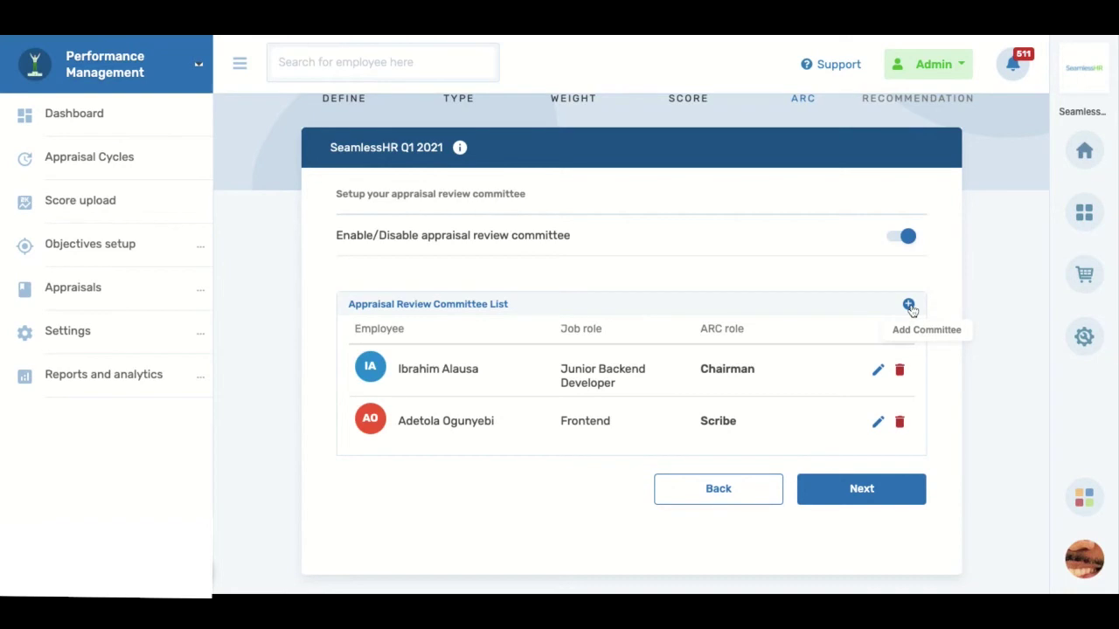
pyautogui.click(910, 306)
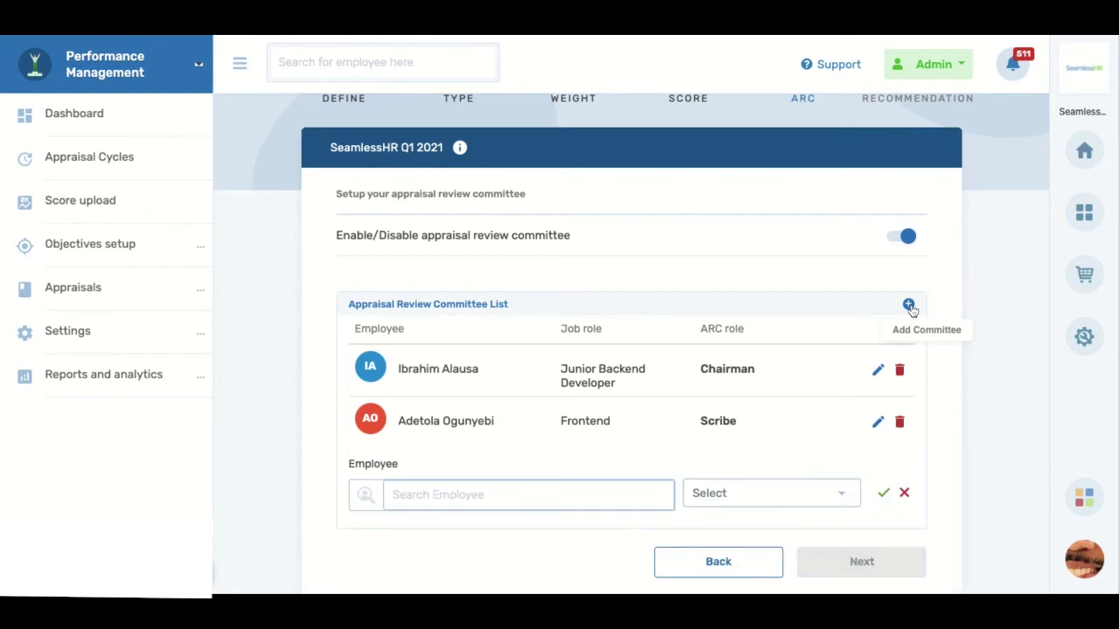
pyautogui.click(425, 498)
pyautogui.write('Da')
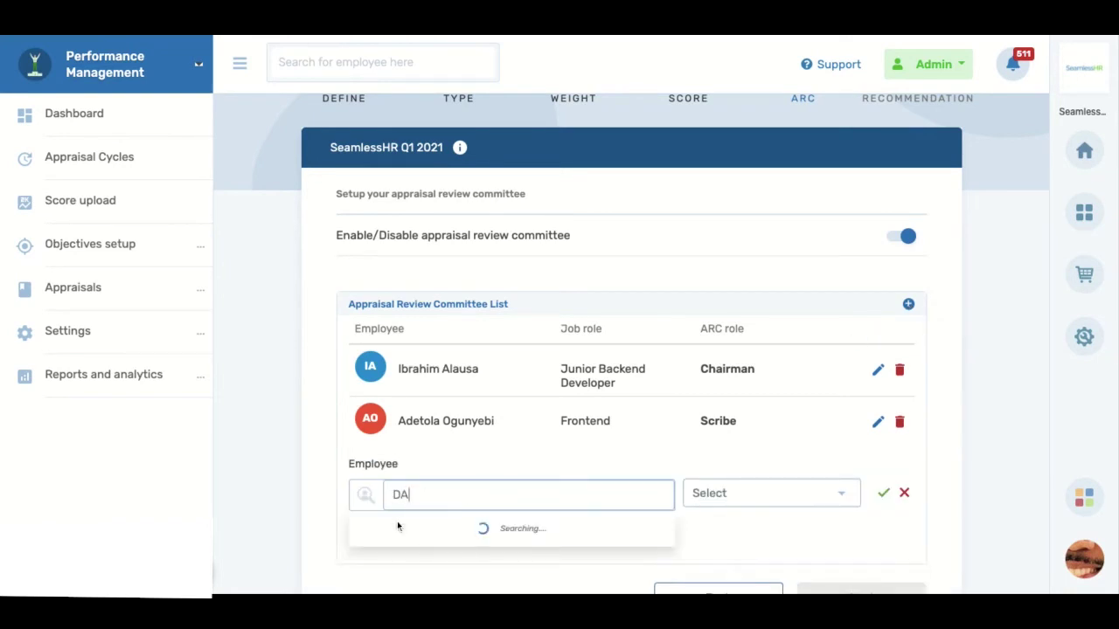
pyautogui.click(419, 529)
pyautogui.click(769, 493)
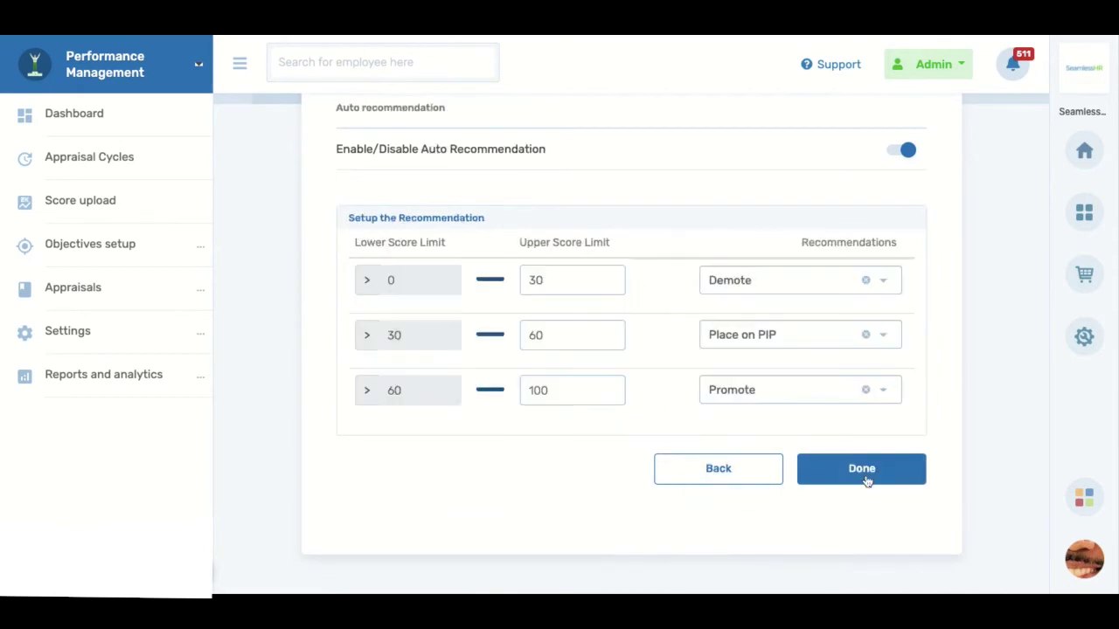
# Check the auto recommendation score limits and complete the SeamlessHR Q1 2021 cycle setup
pyautogui.scroll(3, 866, 477)
pyautogui.scroll(-3, 867, 477)
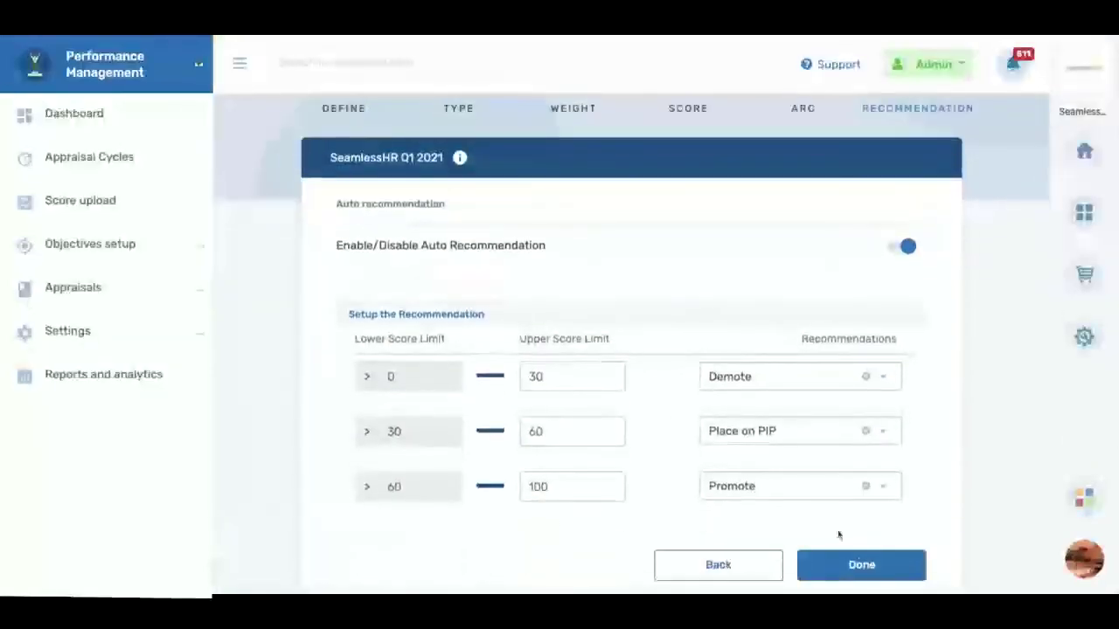
pyautogui.click(853, 564)
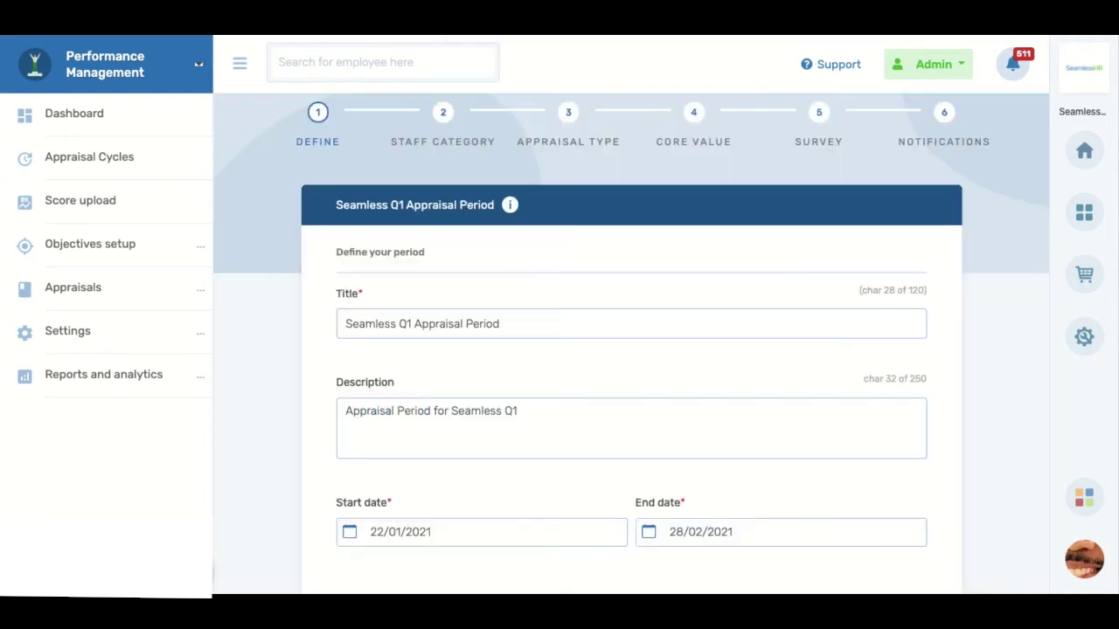
# Go through the staff category options of the Seamless Q1 Appraisal Period and select Employee group
pyautogui.scroll(-4, 295, 524)
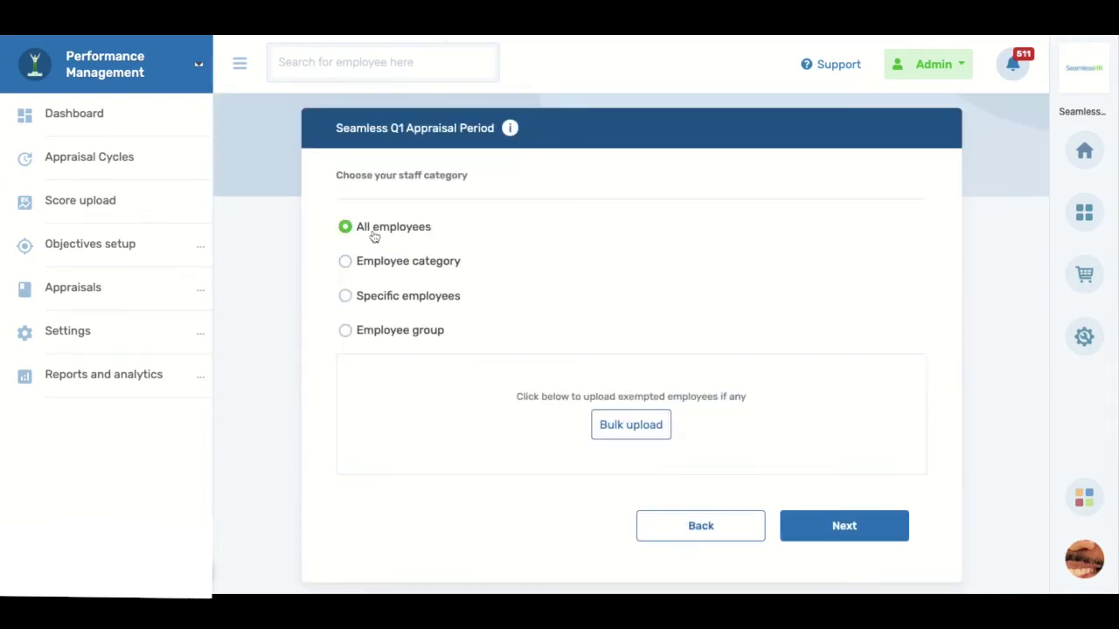
pyautogui.scroll(-1, 501, 215)
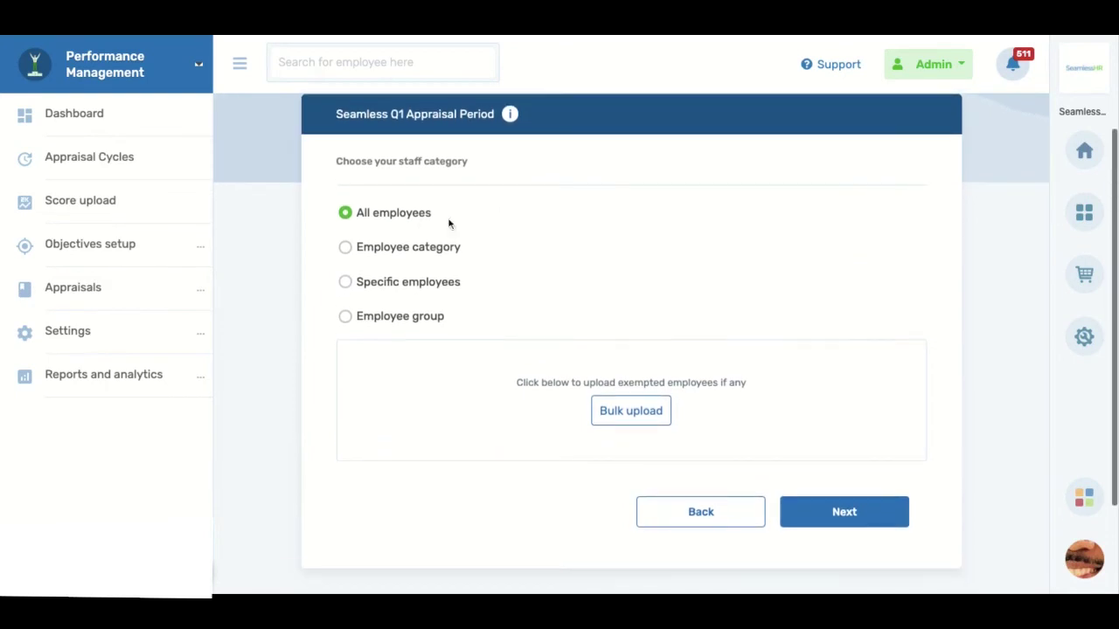
pyautogui.click(345, 247)
pyautogui.click(345, 282)
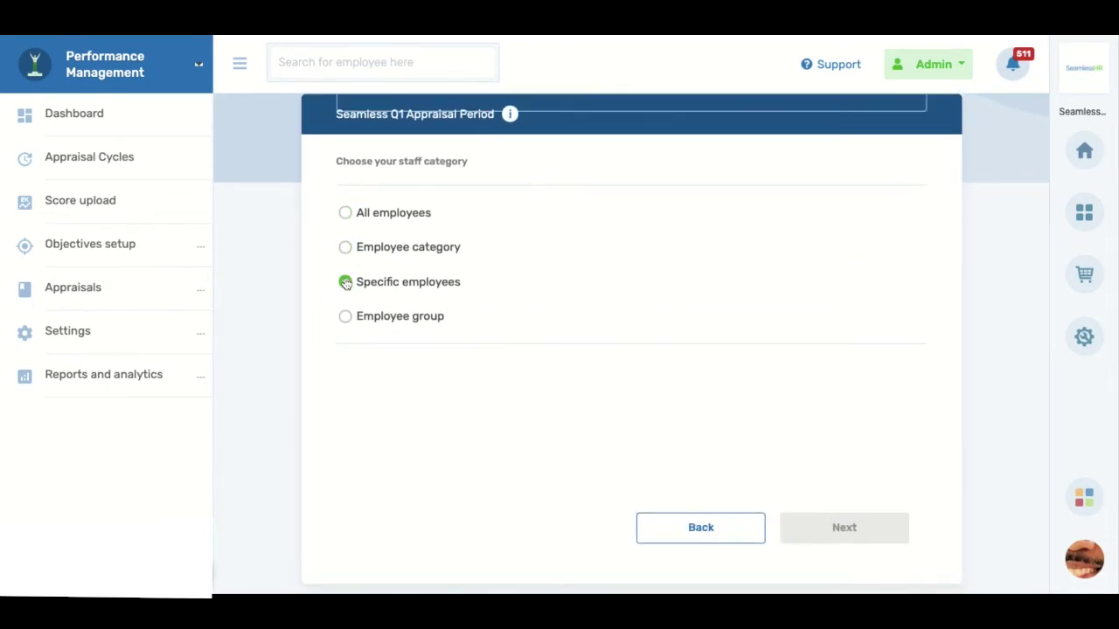
pyautogui.click(345, 316)
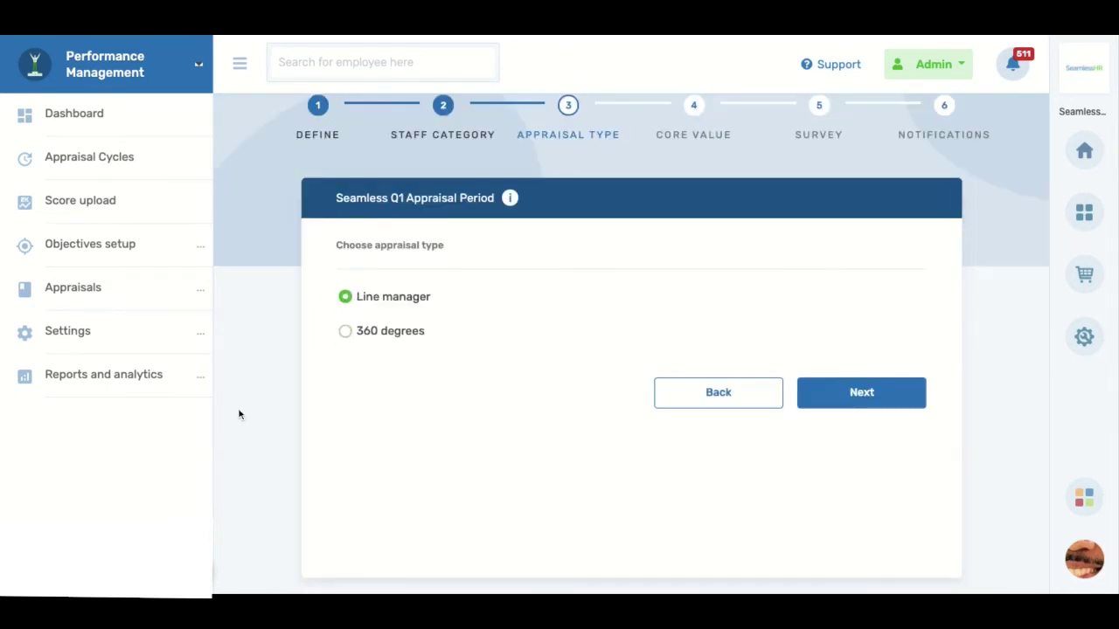
# Set the appraisal type of the Seamless Q1 Appraisal Period to 360 degrees
pyautogui.scroll(-1, 385, 297)
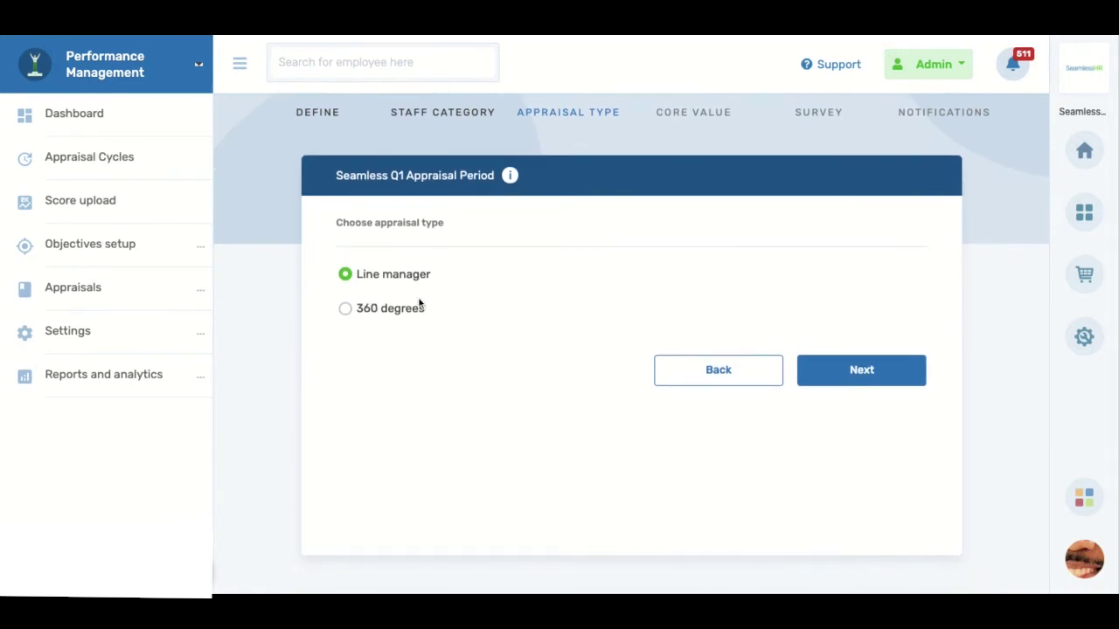
pyautogui.click(402, 314)
pyautogui.scroll(-2, 348, 425)
pyautogui.scroll(-3, 348, 425)
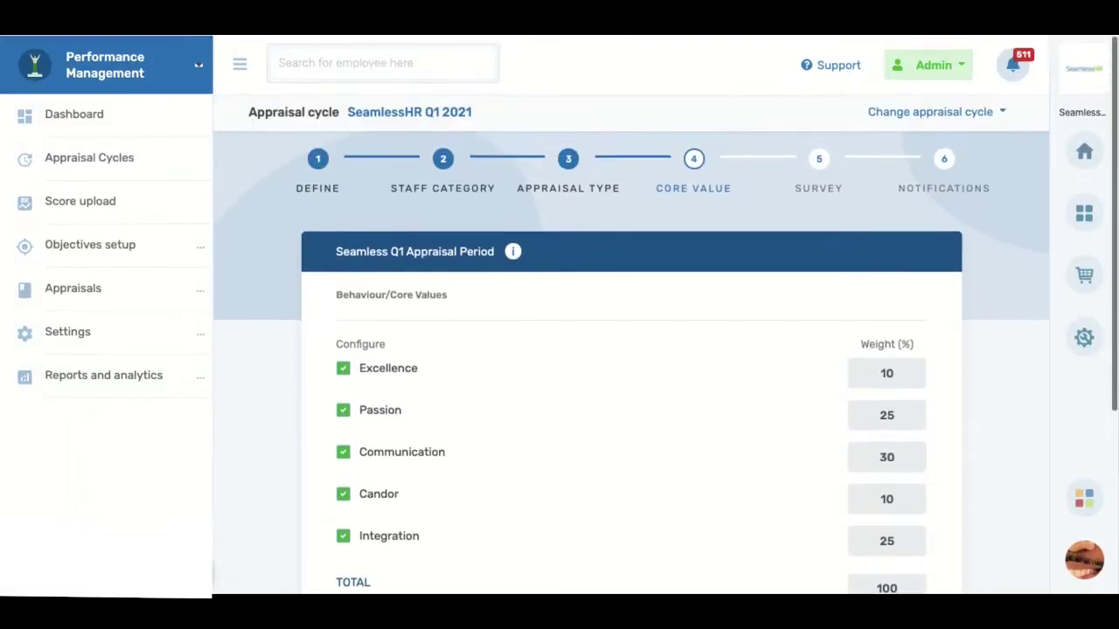
# Enable the survey for the appraisal period, select Hod Survey and save the survey stage
pyautogui.click(813, 166)
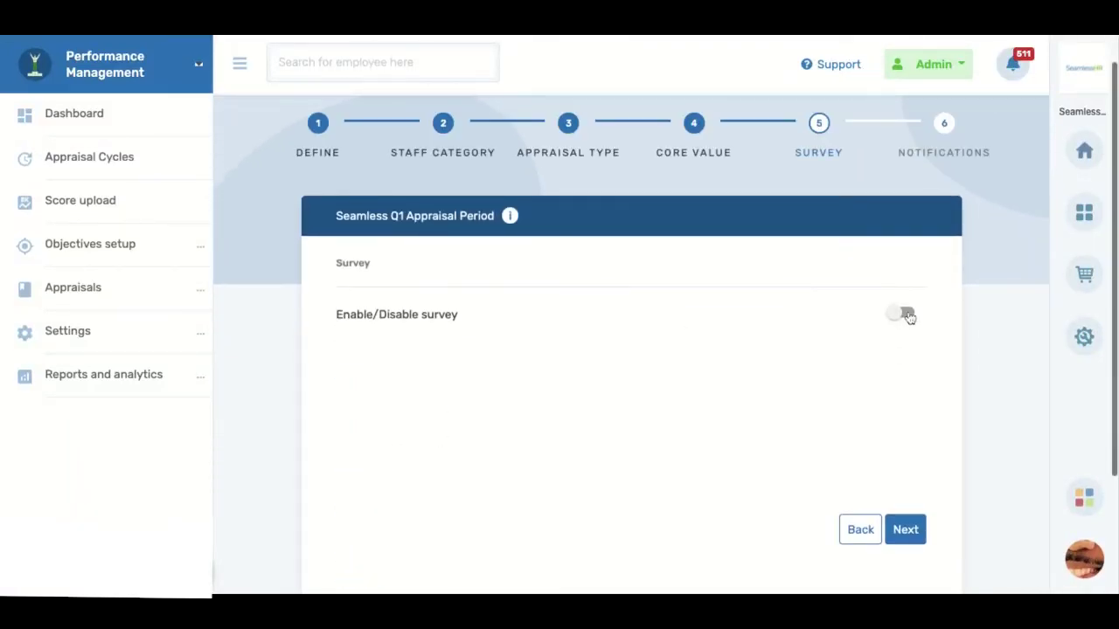
pyautogui.click(905, 314)
pyautogui.click(772, 400)
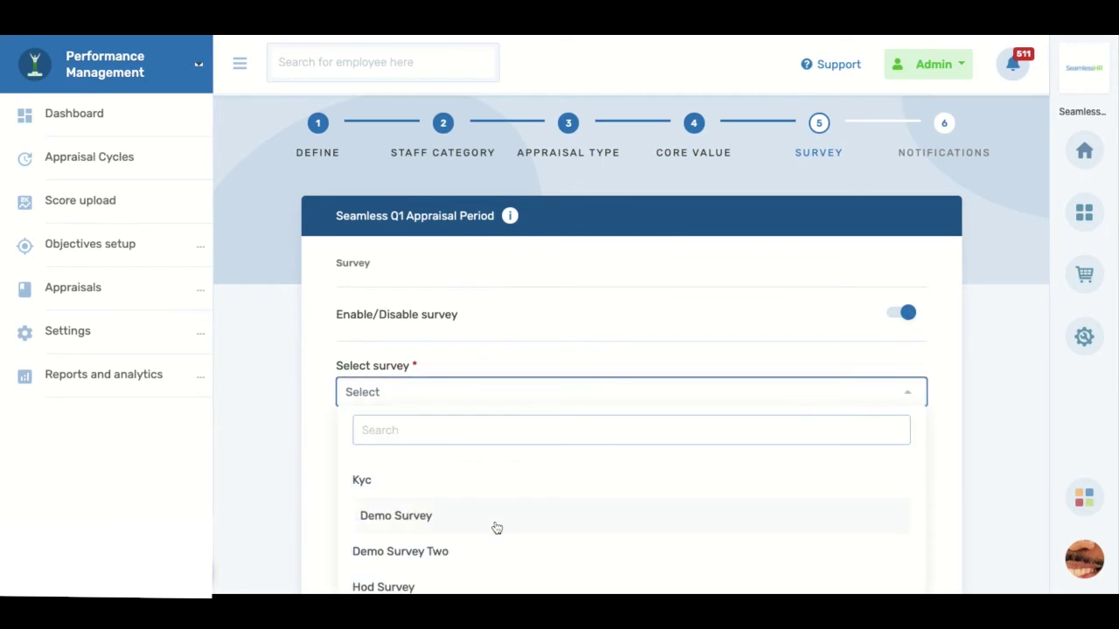
pyautogui.click(427, 585)
pyautogui.scroll(-10, 868, 479)
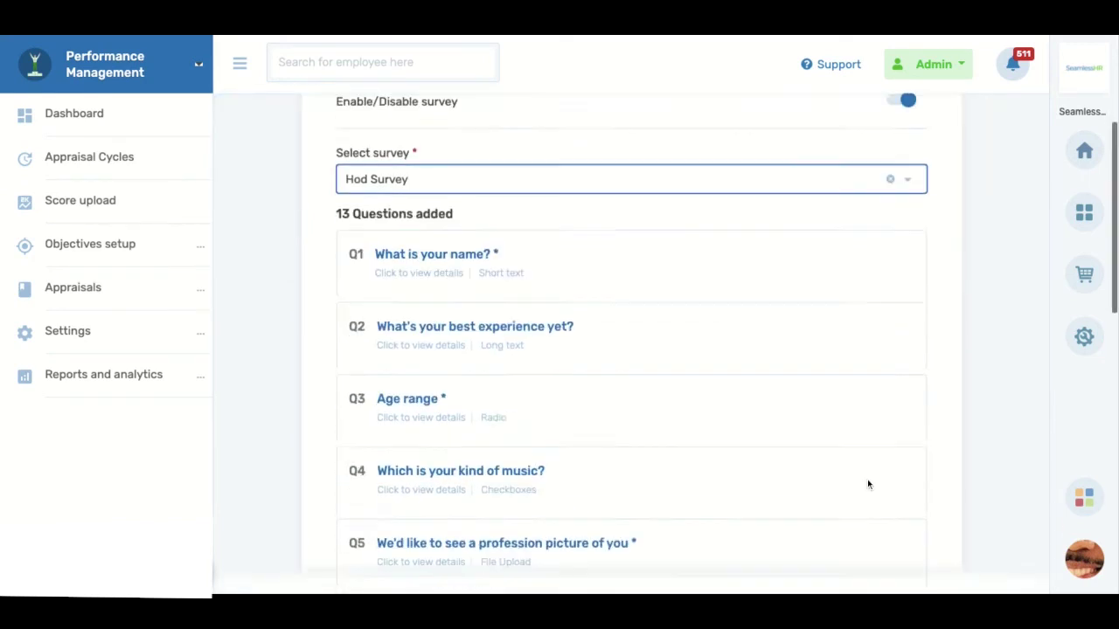
pyautogui.click(908, 433)
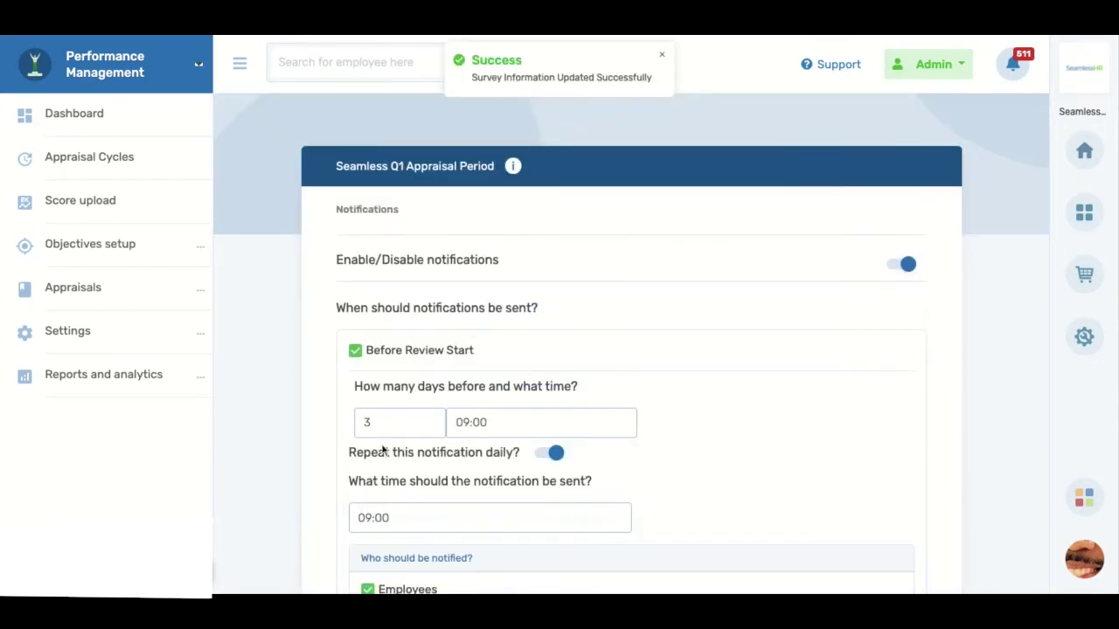
# Review the appraisal period's notification settings, from before review start through review completion, including who is notified
pyautogui.scroll(-3, 301, 412)
pyautogui.scroll(-6, 291, 454)
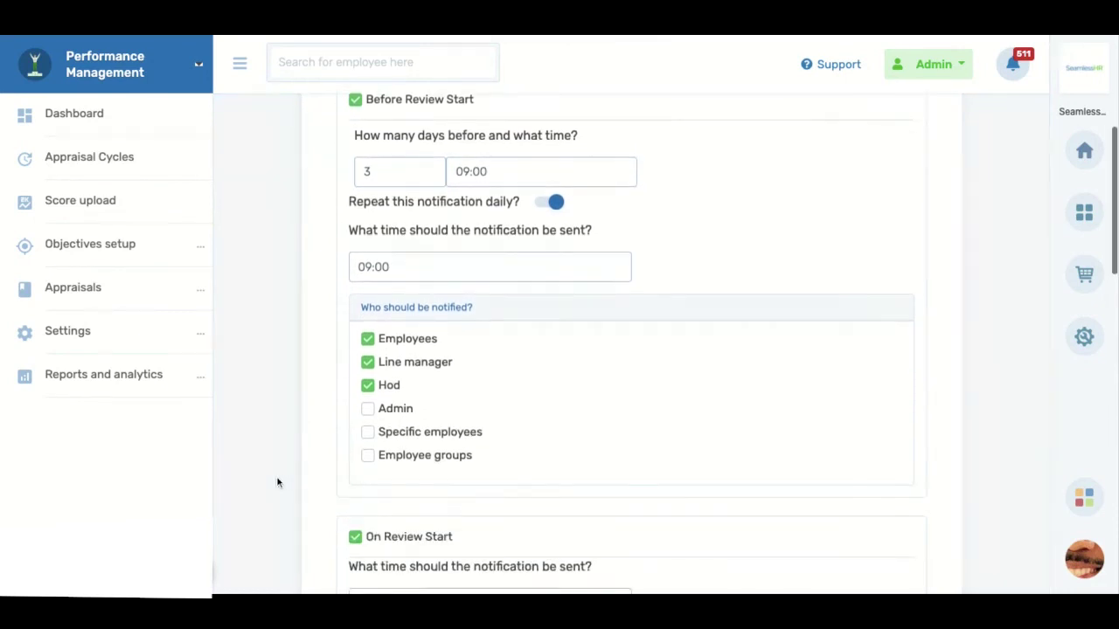
pyautogui.scroll(-8, 395, 469)
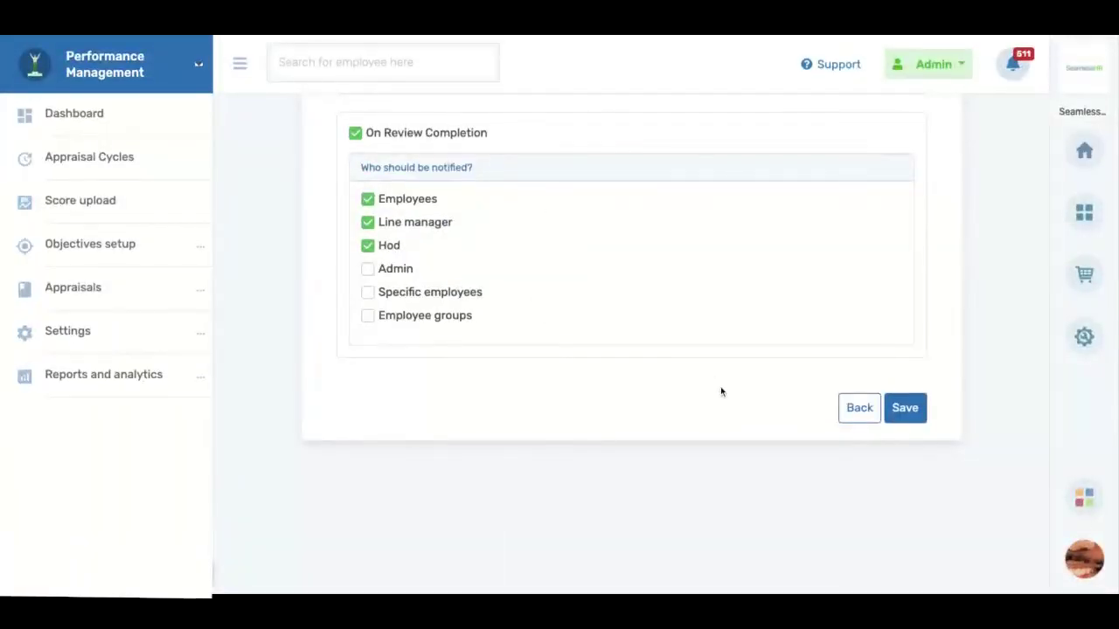
# Save the notification settings of the Seamless Q1 Appraisal Period
pyautogui.click(910, 410)
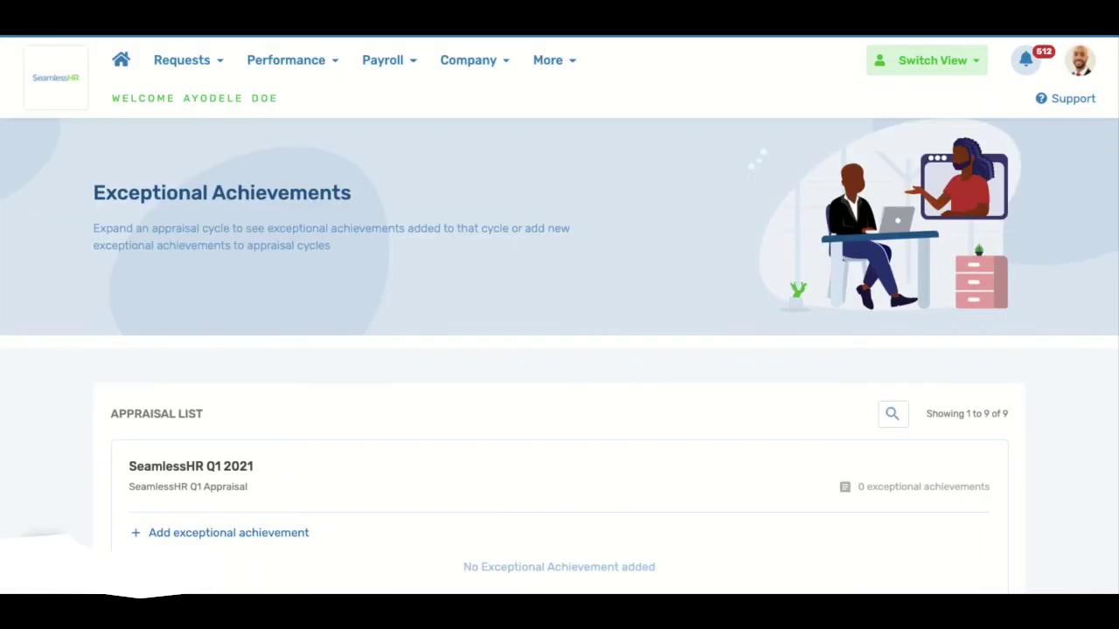
# Start a new exceptional achievement under the SeamlessHR Q1 2021 appraisal cycle and title it "NPS 50"
pyautogui.scroll(-2, 248, 394)
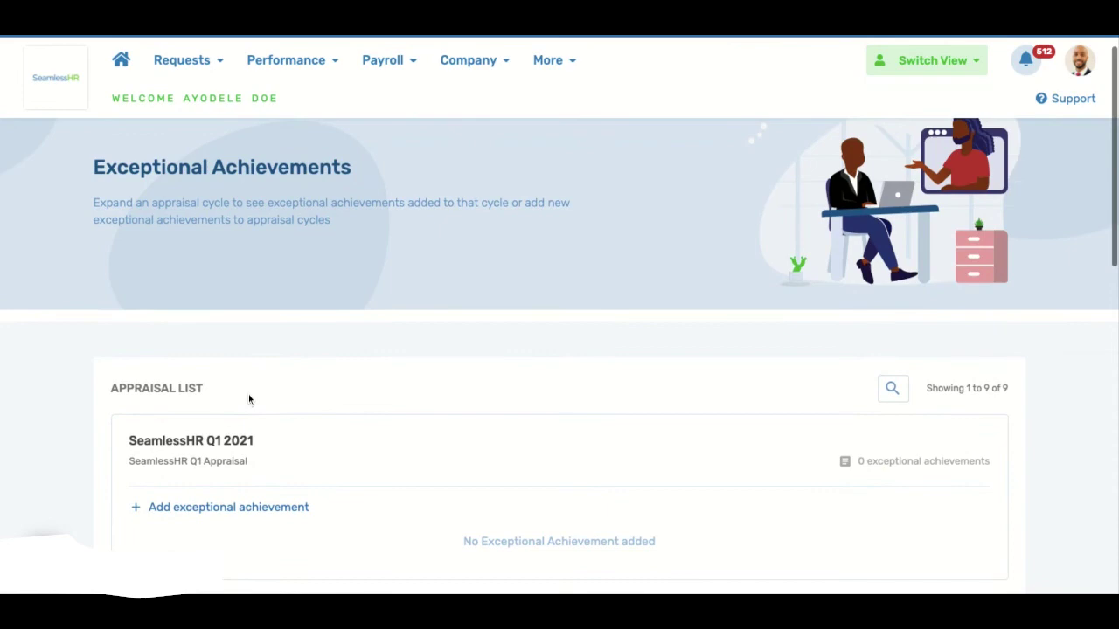
pyautogui.click(217, 465)
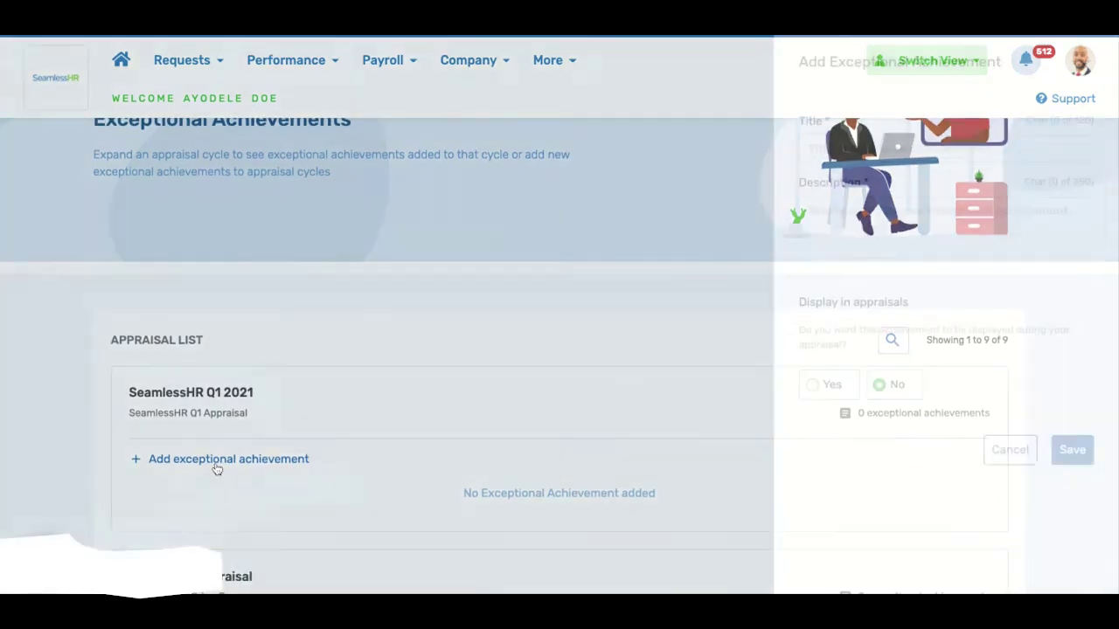
pyautogui.click(832, 148)
pyautogui.write('NPS 50')
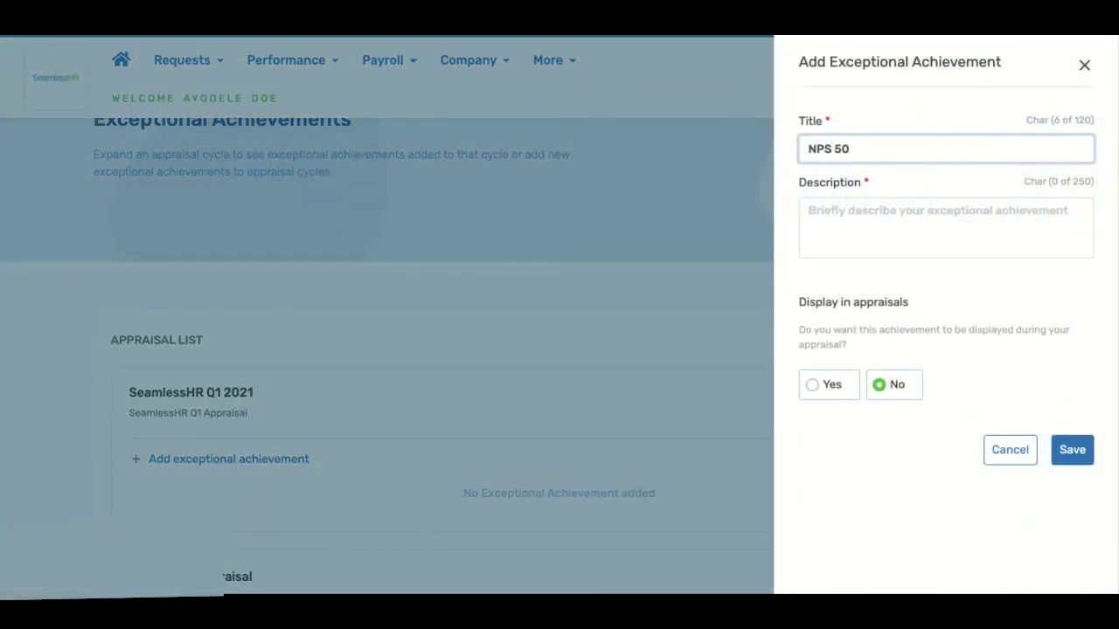
# Describe the achievement as "Achieved an NPS score of 50% in 2020", set it to display in appraisals, and save it
pyautogui.click(946, 227)
pyautogui.write('Ach')
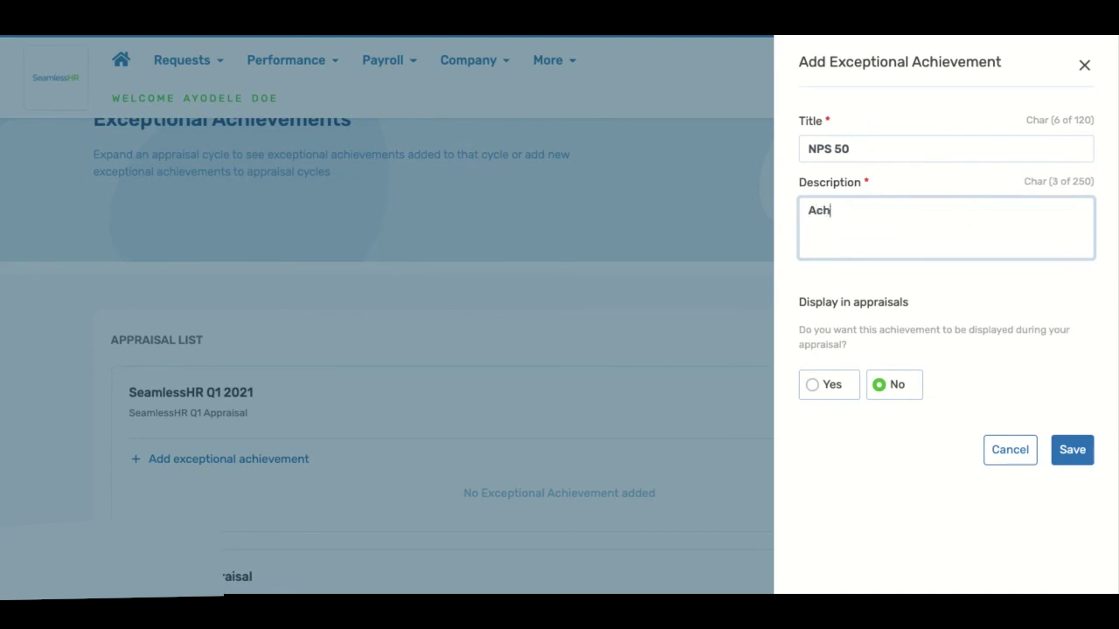
pyautogui.write('ieved an NPS score')
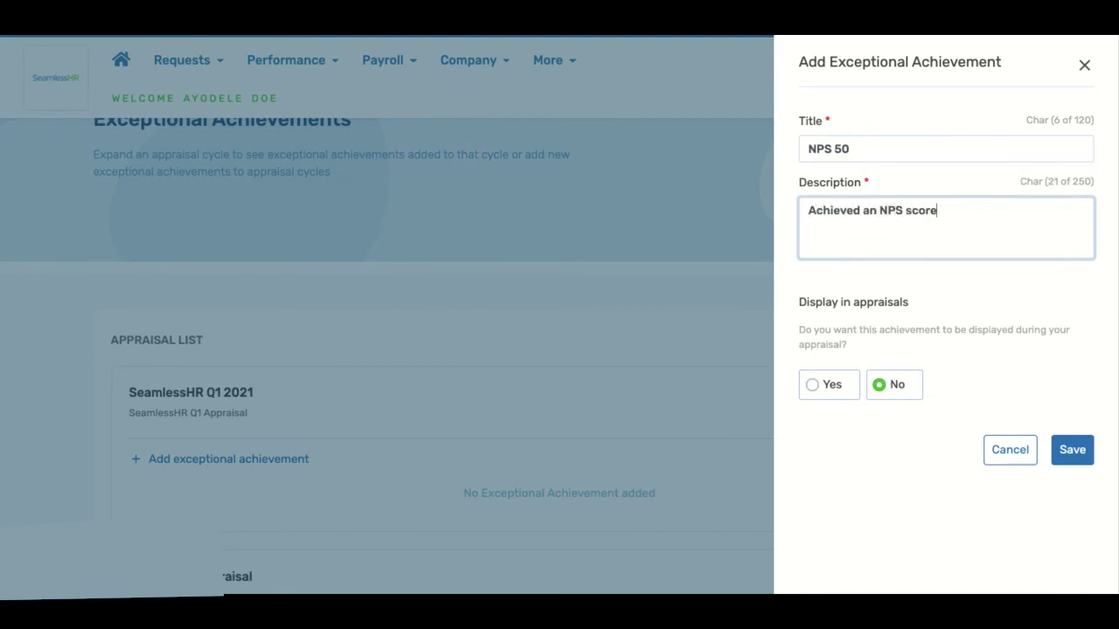
pyautogui.write(' of 50% in 2020')
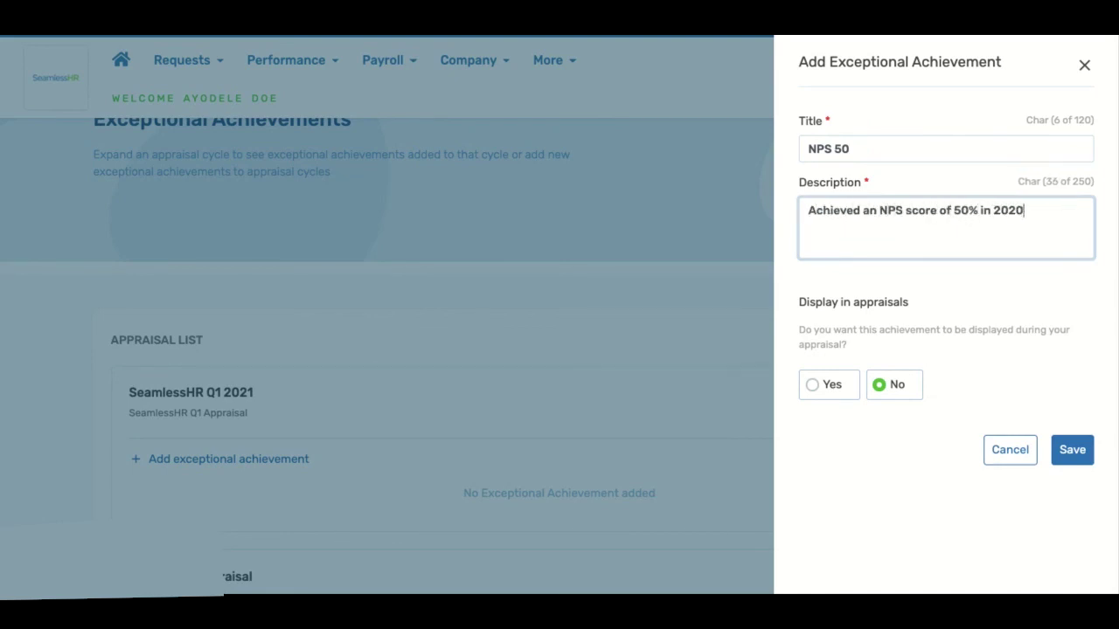
pyautogui.click(827, 385)
pyautogui.click(1074, 449)
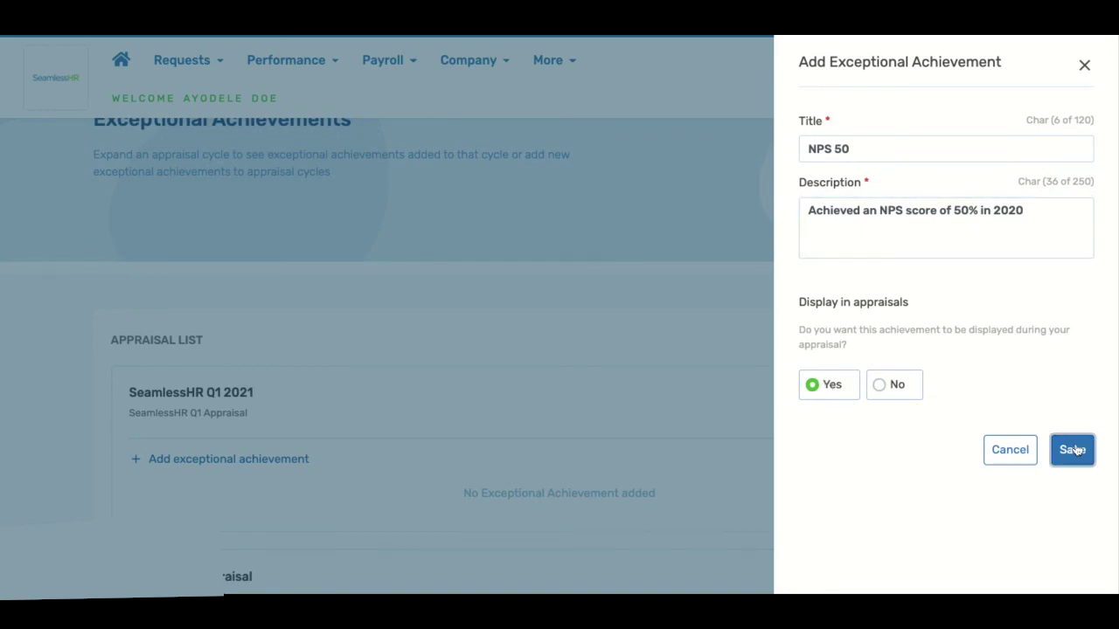